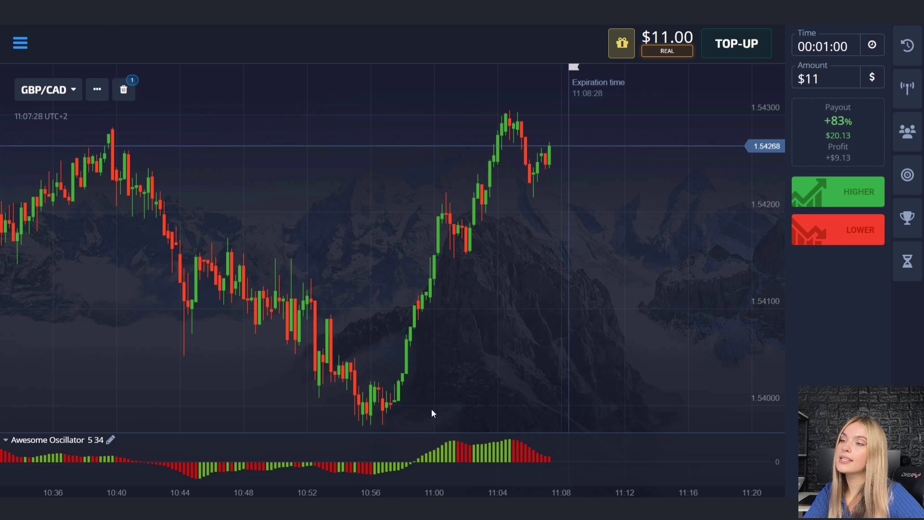
{"action": "left_click_drag", "start_coordinate": [431, 409], "coordinate": [392, 394]}
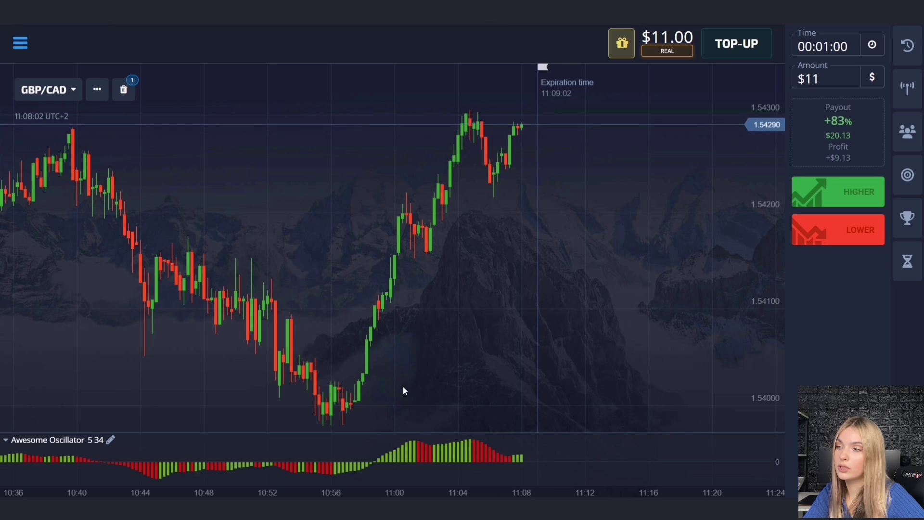
{"action": "left_click_drag", "start_coordinate": [403, 385], "coordinate": [469, 375]}
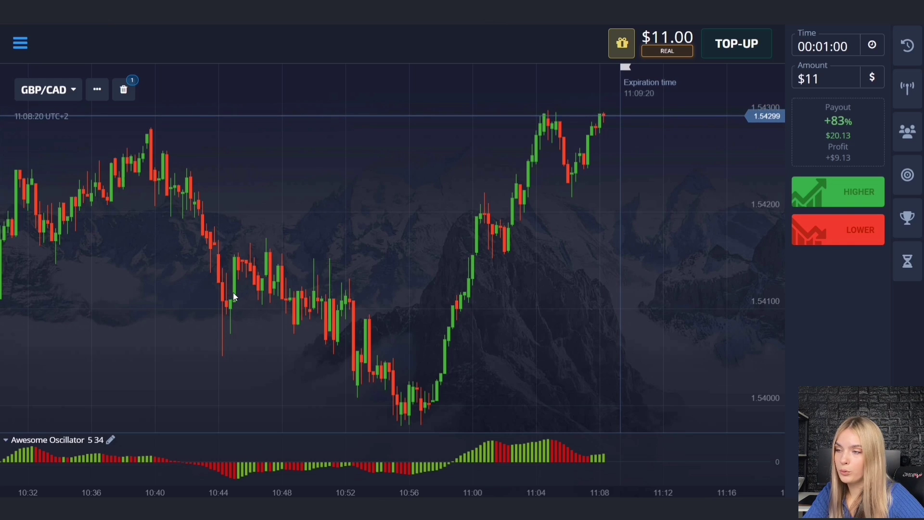
{"action": "left_click_drag", "start_coordinate": [235, 268], "coordinate": [454, 293]}
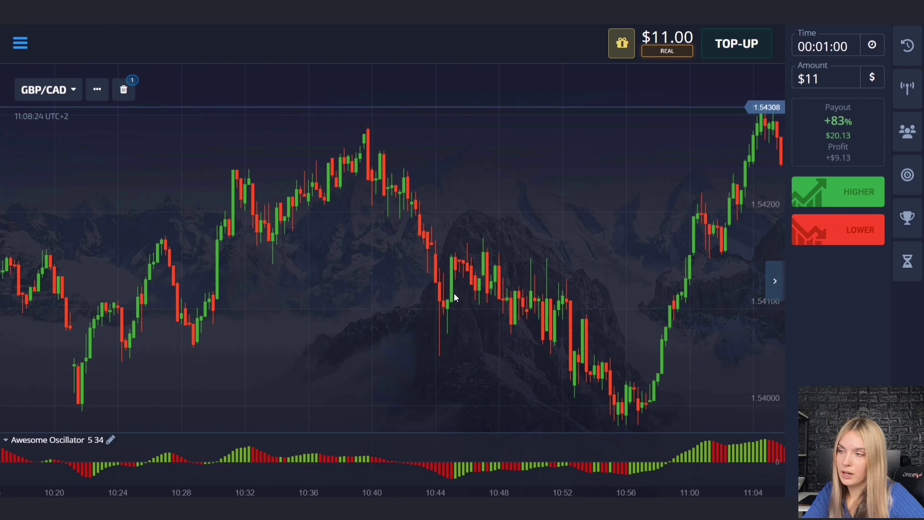
Step: Pan the chart forward to bring the expiration-time line into view
{"action": "left_click_drag", "start_coordinate": [543, 290], "coordinate": [154, 284]}
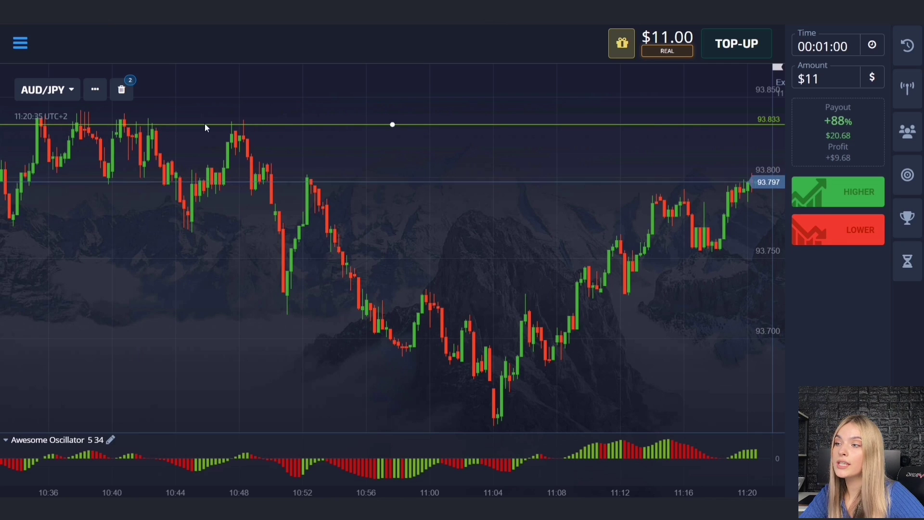
Step: Place an $11 Higher trade on AUD/JPY with a two-minute expiry
{"action": "left_click_drag", "start_coordinate": [457, 202], "coordinate": [198, 200]}
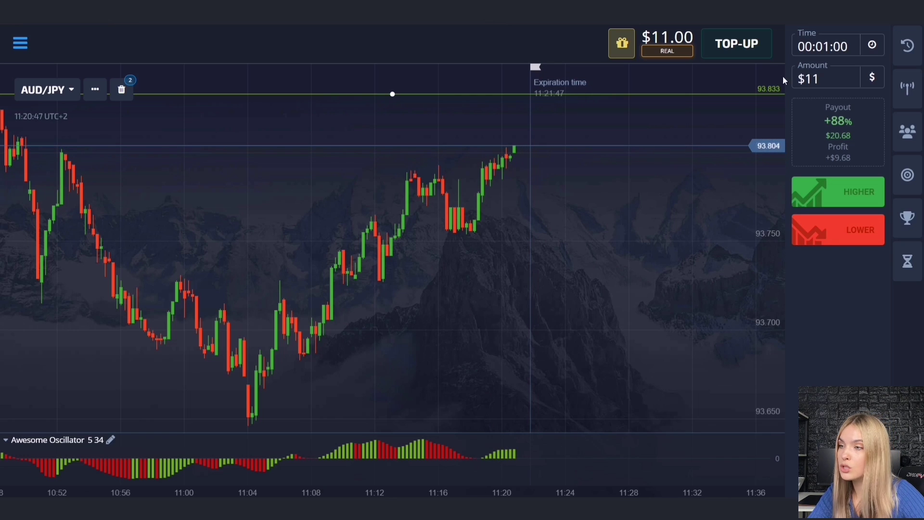
{"action": "left_click", "coordinate": [823, 48]}
{"action": "left_click", "coordinate": [716, 53]}
{"action": "left_click", "coordinate": [810, 185]}
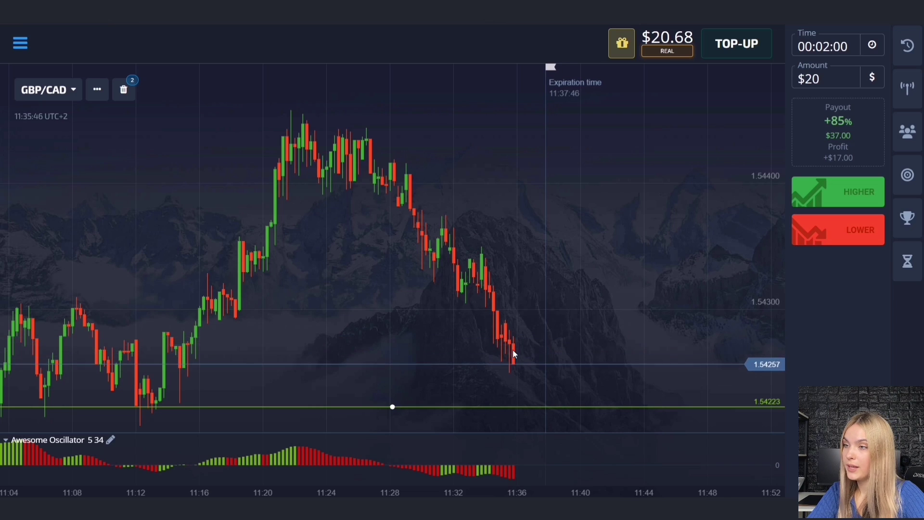
Step: Place a $20 Lower trade on GBP/CAD
{"action": "left_click", "coordinate": [824, 231]}
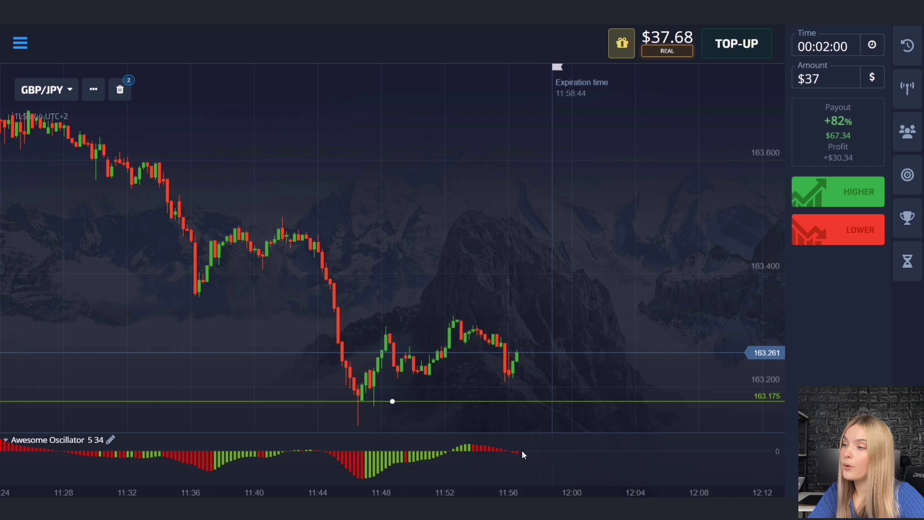
Step: Place a $37 Lower trade on GBP/JPY and track it toward the recent candles
{"action": "left_click", "coordinate": [849, 237]}
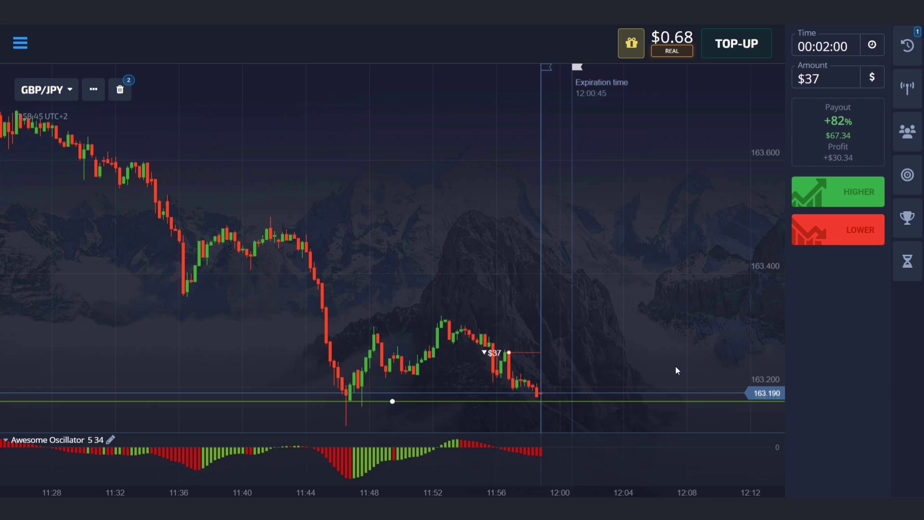
{"action": "left_click_drag", "start_coordinate": [646, 379], "coordinate": [615, 389]}
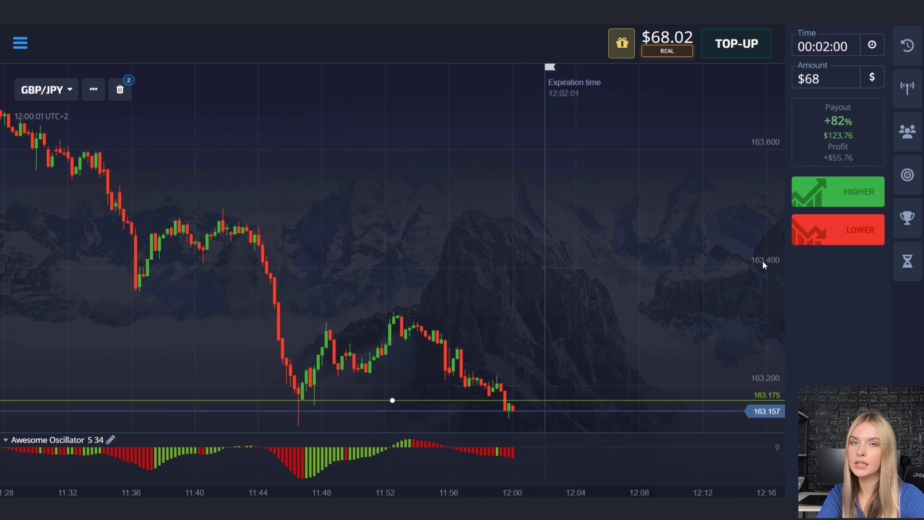
Step: Place a $68 Lower trade on GBP/JPY
{"action": "left_click", "coordinate": [820, 233]}
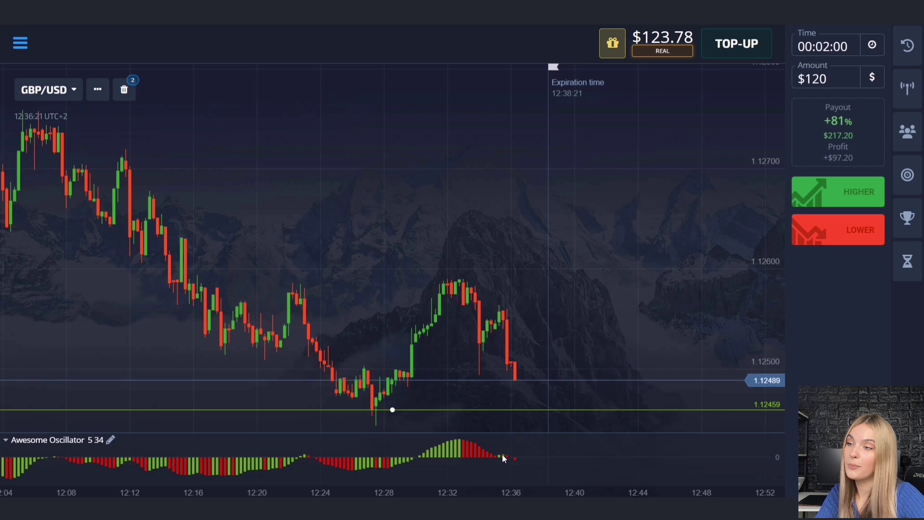
Step: Place a $120 Lower trade on GBP/USD and let it close in profit
{"action": "left_click", "coordinate": [822, 233]}
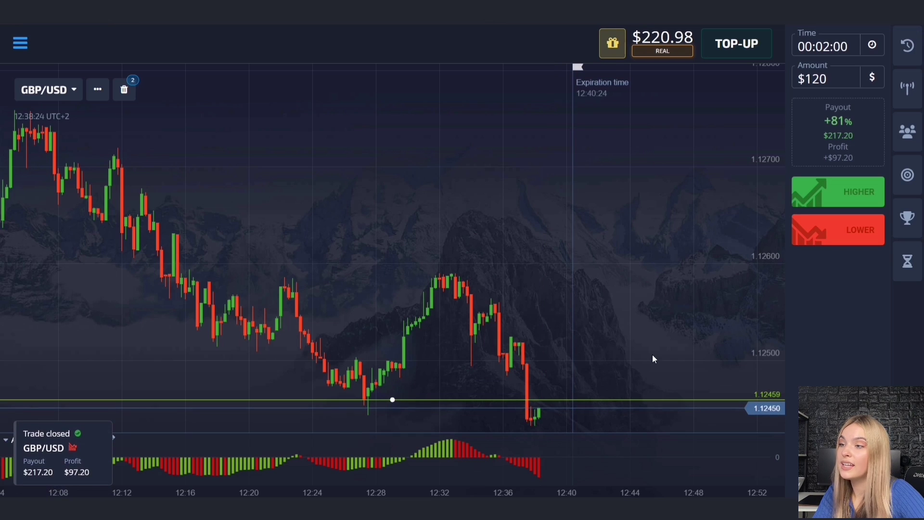
{"action": "left_click_drag", "start_coordinate": [643, 354], "coordinate": [579, 360]}
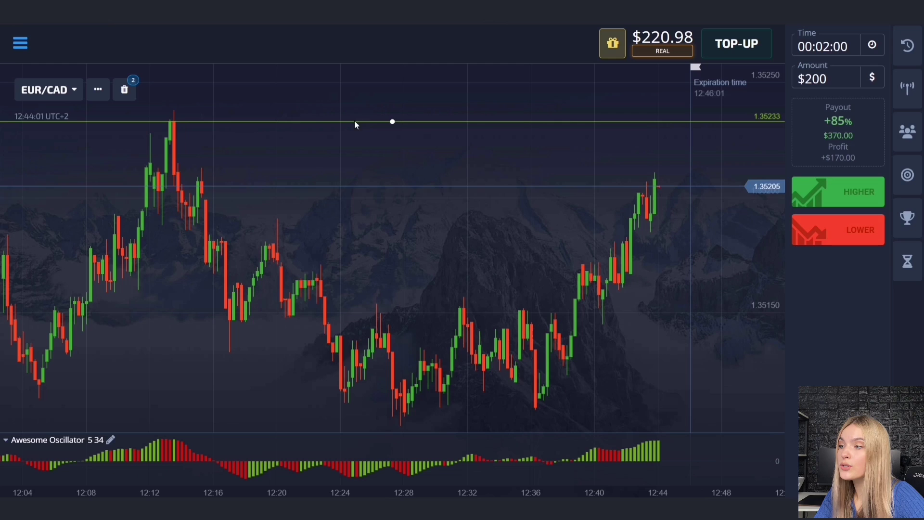
Step: Shift the EUR/CAD chart toward the upcoming expiry and bring up the duration picker
{"action": "left_click_drag", "start_coordinate": [412, 173], "coordinate": [277, 235]}
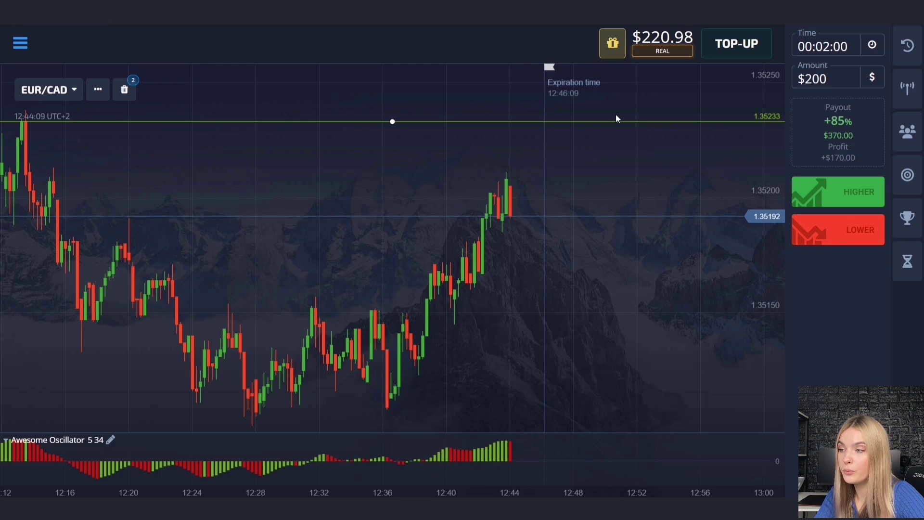
{"action": "left_click", "coordinate": [837, 46]}
Step: Extend the expiry to 3 minutes and place a $200 Higher trade on EUR/CAD
{"action": "left_click", "coordinate": [719, 48]}
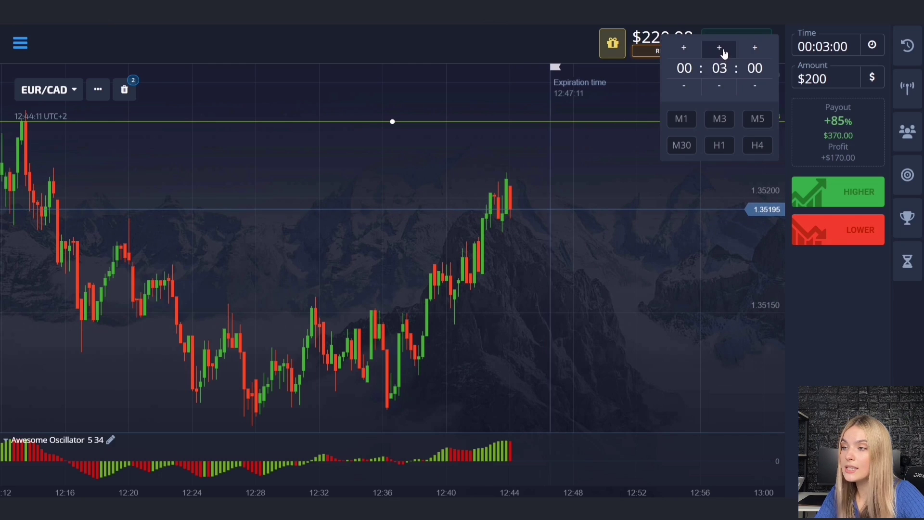
{"action": "left_click", "coordinate": [837, 198]}
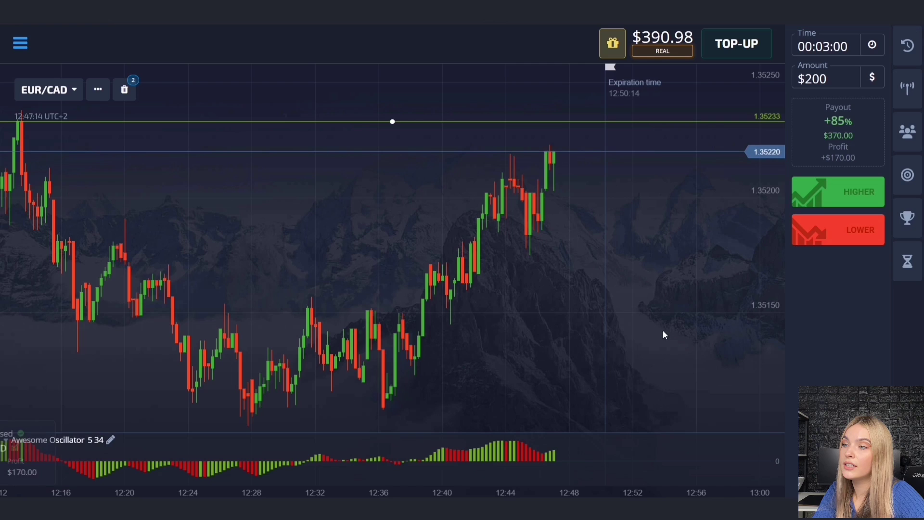
Step: Pan the EUR/CAD chart along the time axis
{"action": "left_click_drag", "start_coordinate": [593, 317], "coordinate": [545, 317]}
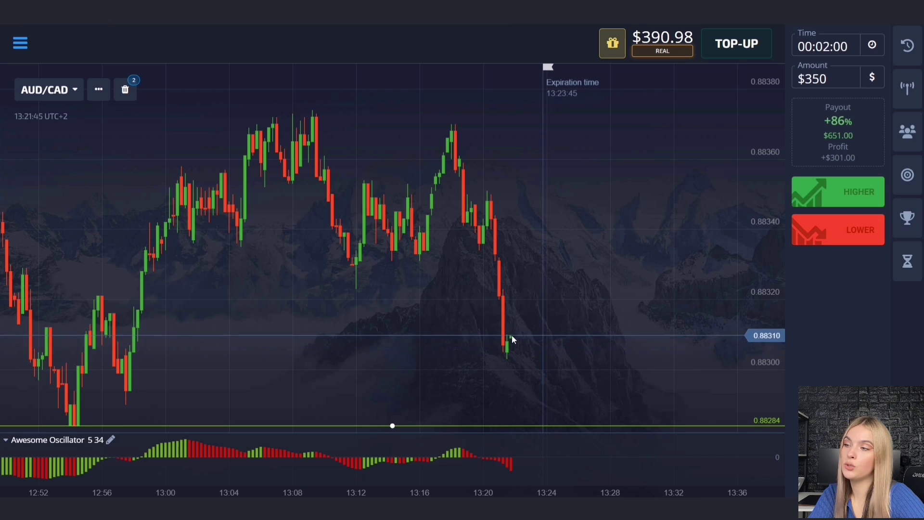
Step: Set a 3-minute expiry and place a $350 Lower trade on AUD/CAD
{"action": "left_click", "coordinate": [826, 52]}
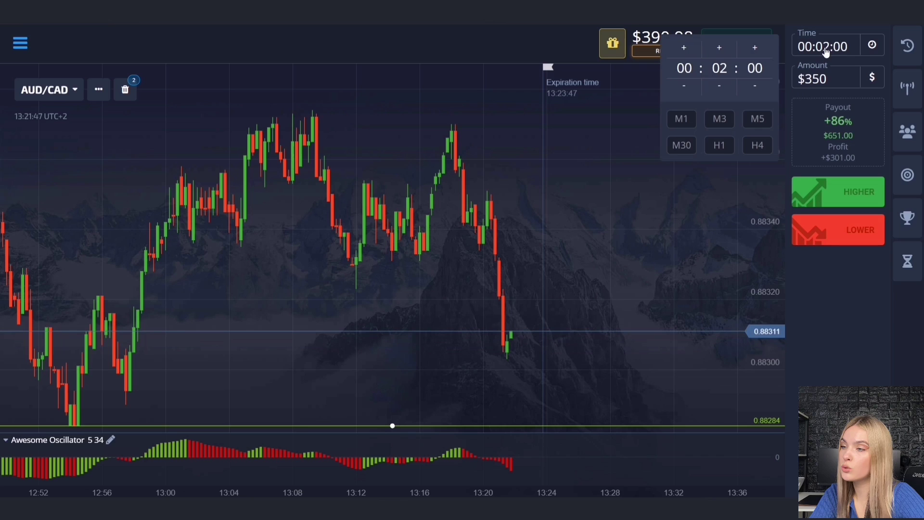
{"action": "left_click", "coordinate": [719, 47]}
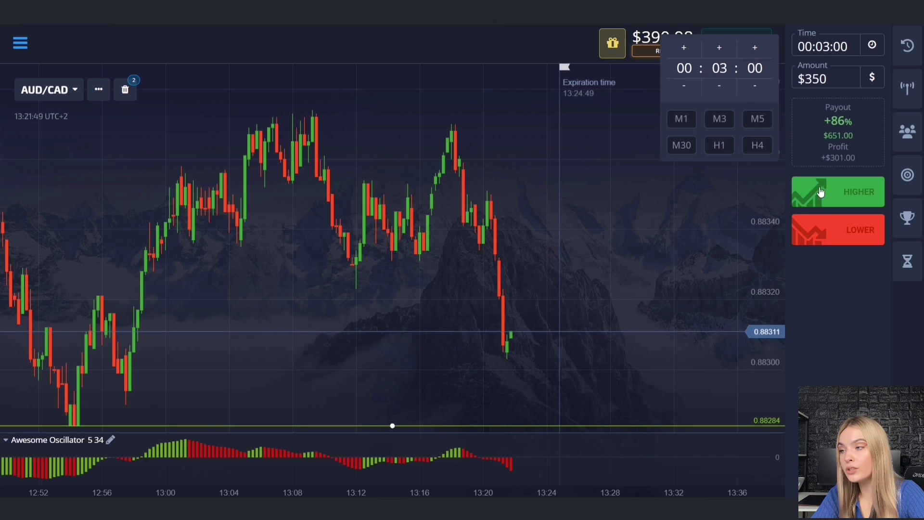
{"action": "left_click", "coordinate": [837, 230]}
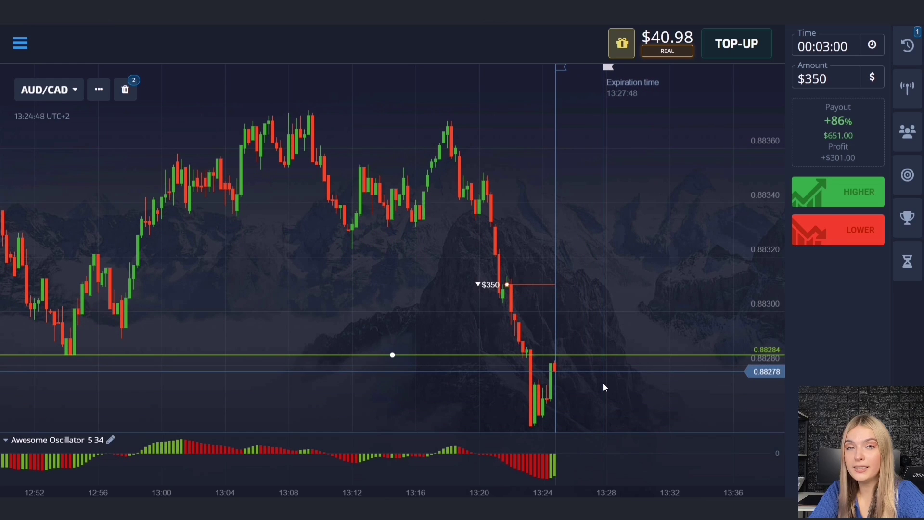
Step: Pan the AUD/CAD chart sideways along the time axis
{"action": "left_click_drag", "start_coordinate": [602, 382], "coordinate": [557, 385]}
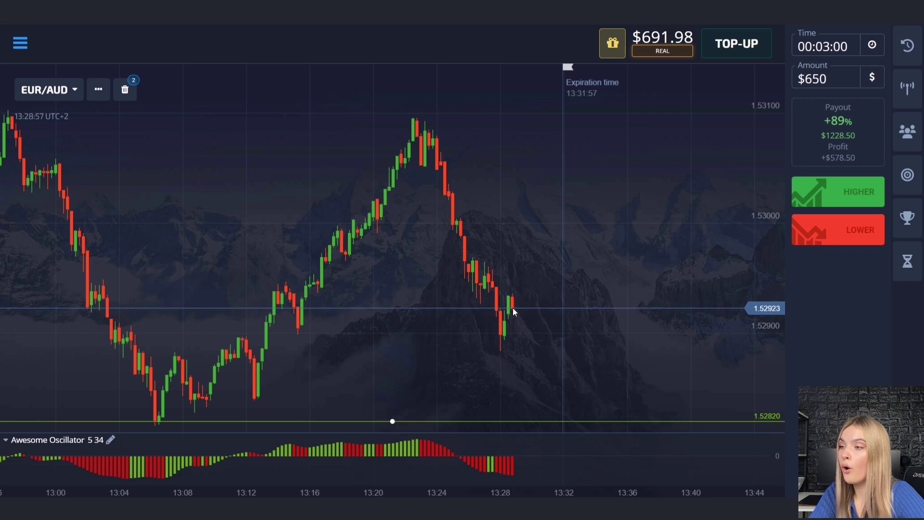
Step: Place a $650 three-minute Lower trade on EUR/AUD at 89% payout
{"action": "left_click", "coordinate": [833, 240]}
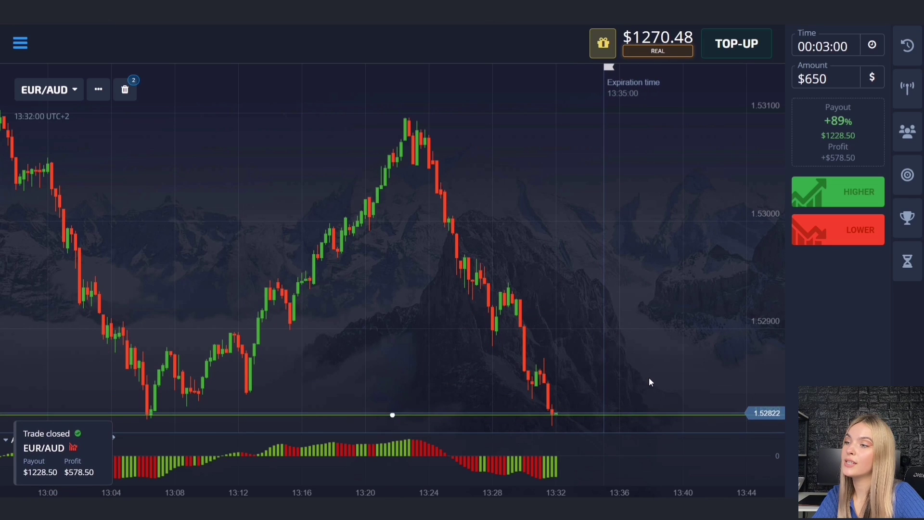
Step: Pan the EUR/AUD chart sideways along the time axis
{"action": "left_click_drag", "start_coordinate": [641, 378], "coordinate": [538, 387]}
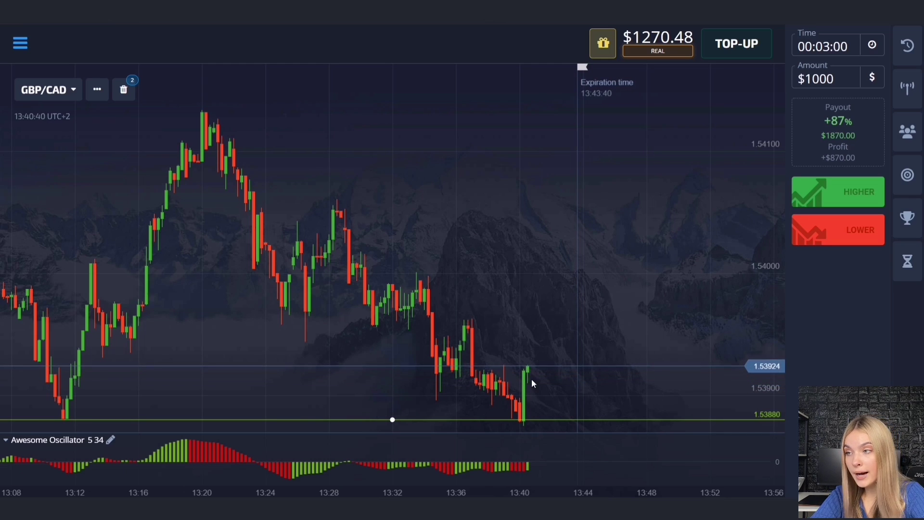
Step: Place a $1000 three-minute Lower trade on GBP/CAD, which closes with $870 profit
{"action": "left_click", "coordinate": [823, 236]}
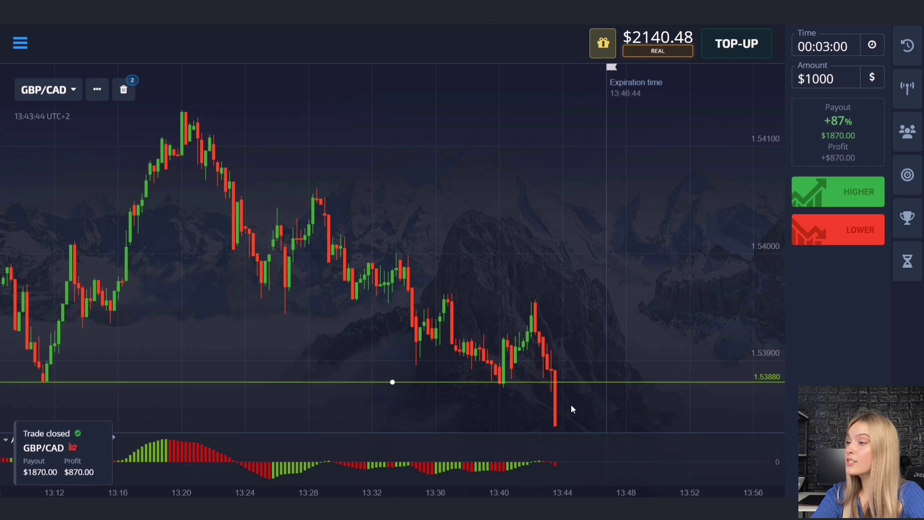
Step: Pan the GBP/CAD chart sideways along the time axis
{"action": "left_click_drag", "start_coordinate": [613, 405], "coordinate": [554, 407]}
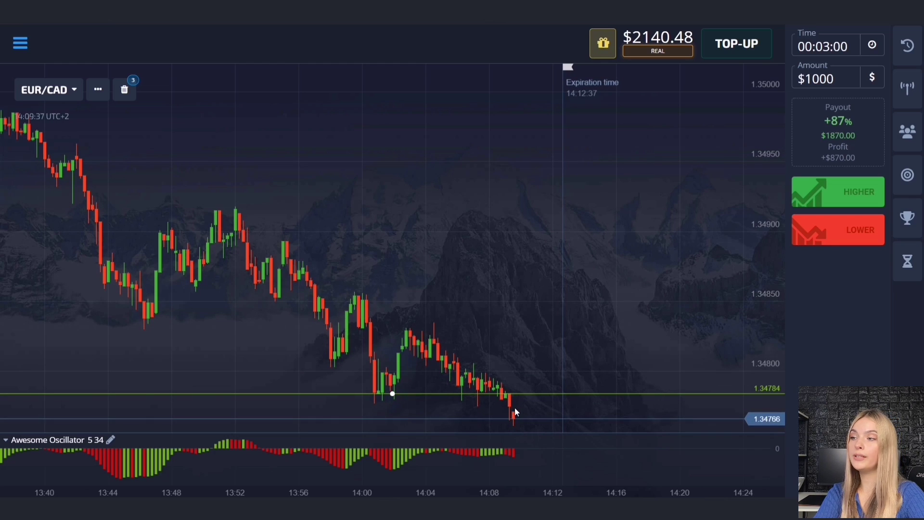
Step: Set the expiry to 00:01:00 and open two $1000 Lower trades on EUR/CAD
{"action": "left_click", "coordinate": [827, 46]}
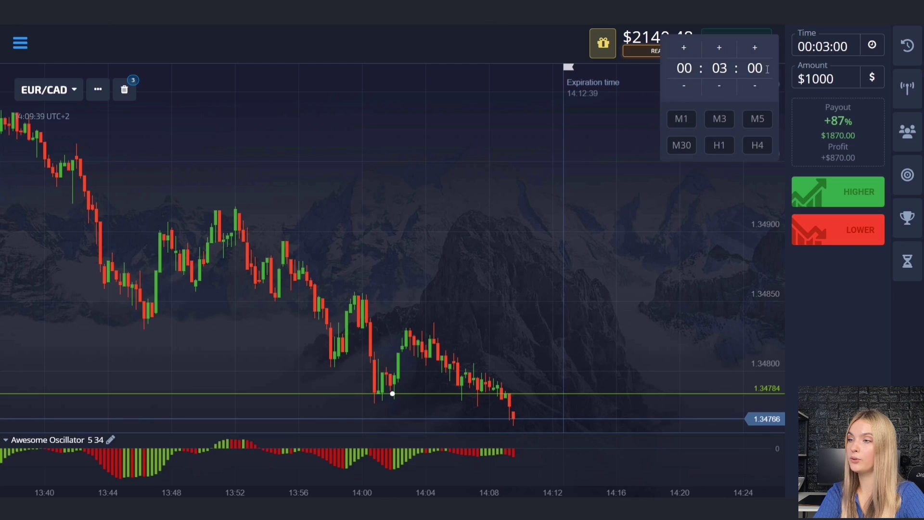
{"action": "left_click", "coordinate": [718, 86]}
{"action": "left_click", "coordinate": [719, 85]}
{"action": "left_click", "coordinate": [844, 232]}
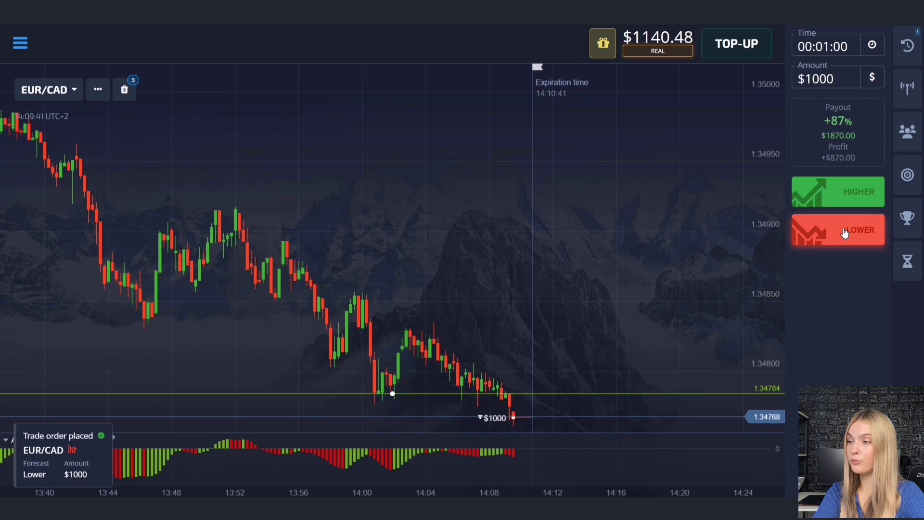
{"action": "left_click", "coordinate": [845, 232]}
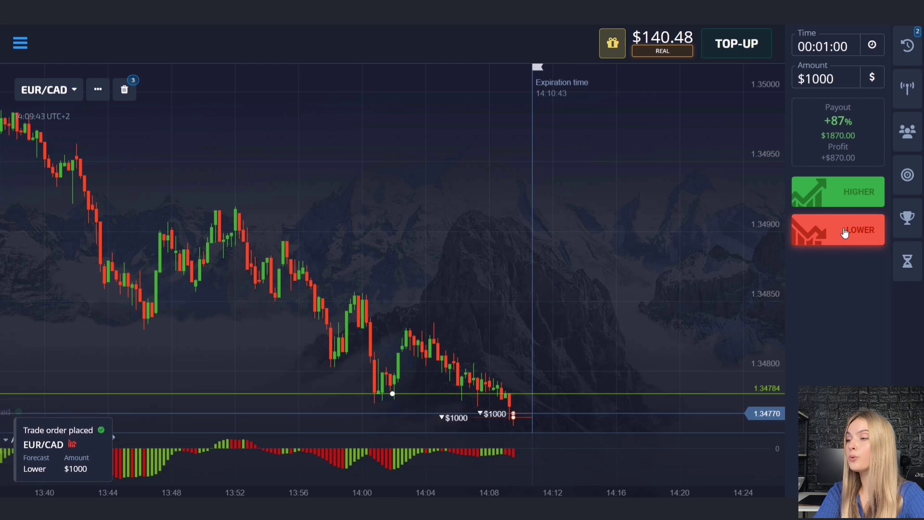